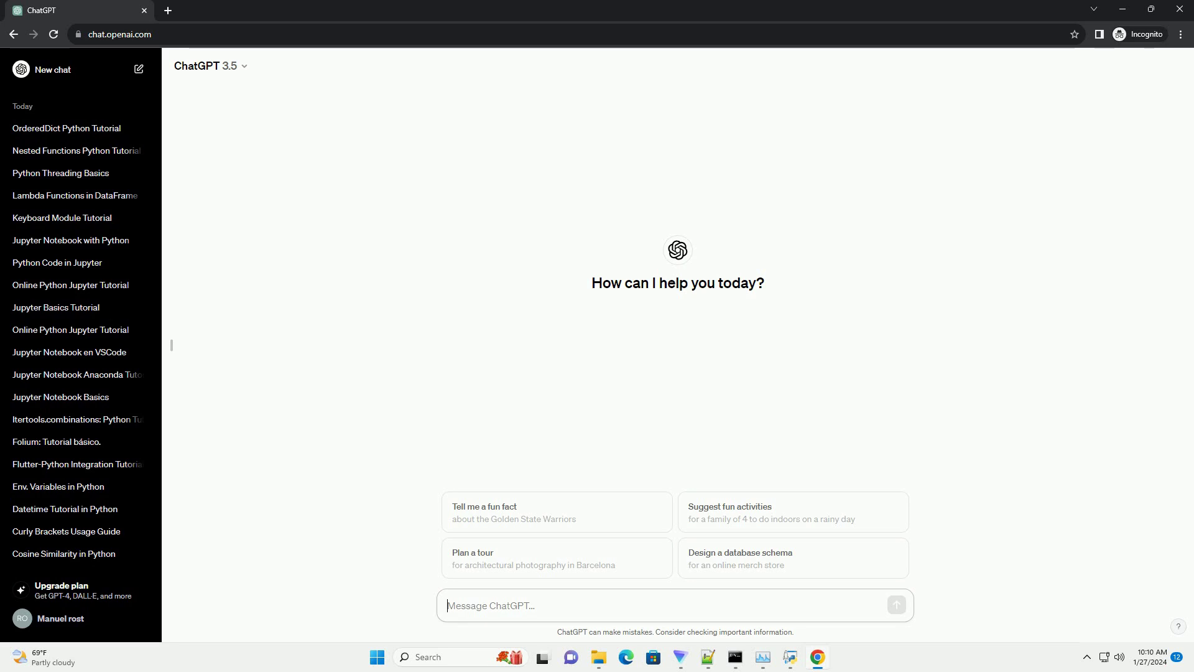
pyautogui.write('write an informative tutorial about how to use priority queue in python with code example')
# - Send the prompt asking for a Python priority queue tutorial with code examples
pyautogui.press('Return')
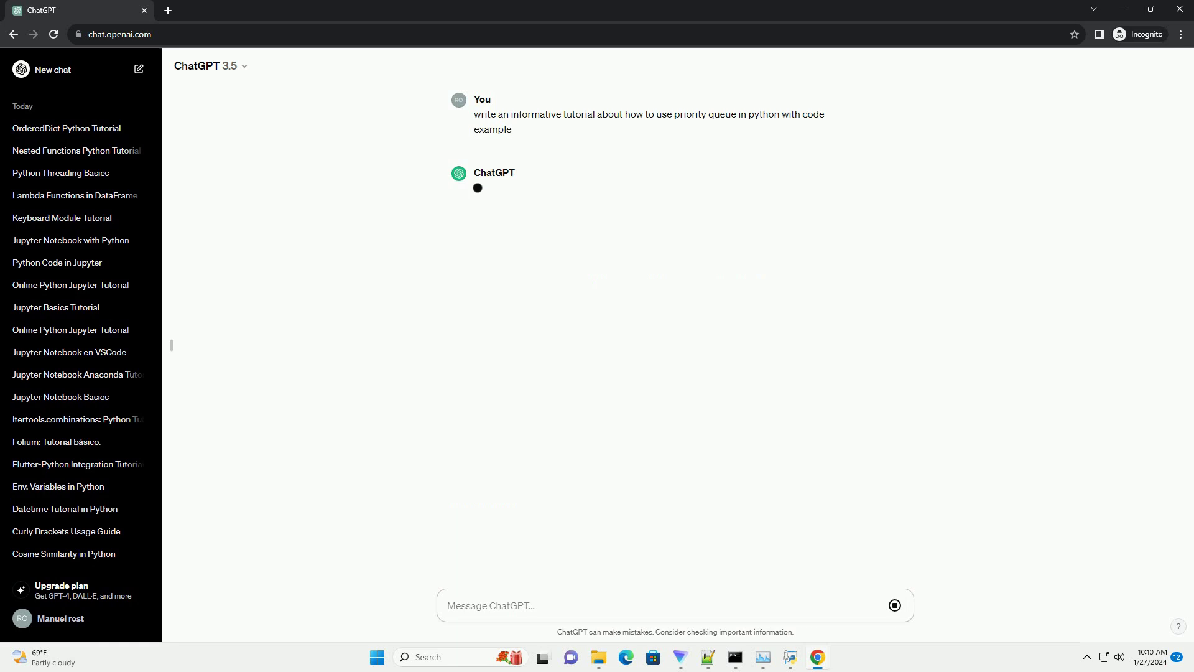